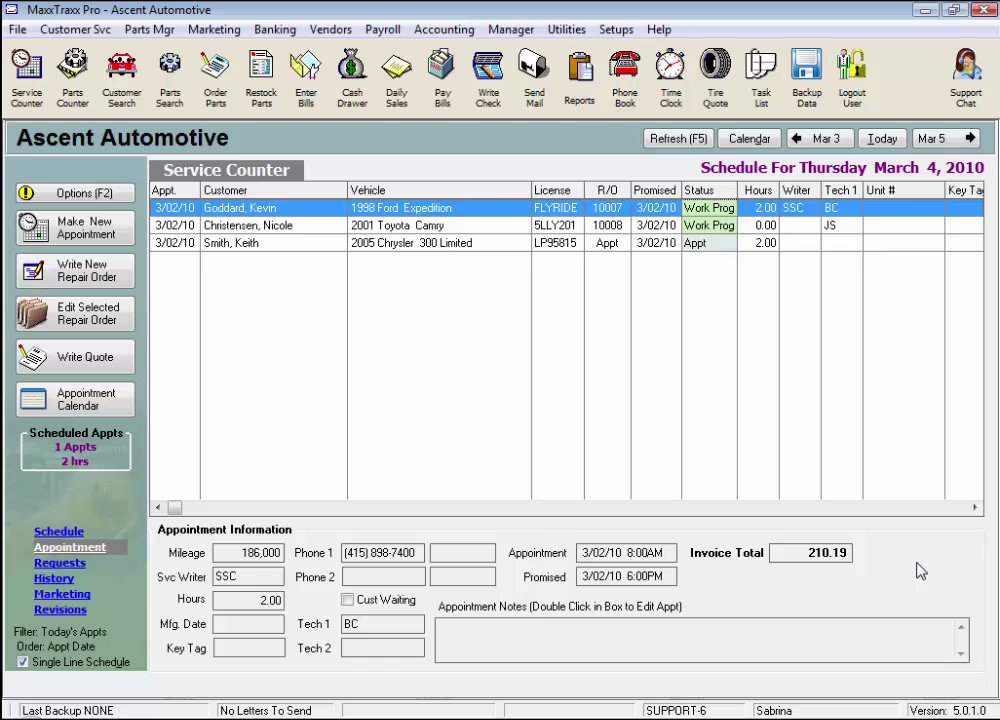
Open the Sales Tax Rates definitions from Setups > Accounting and Payroll
click(617, 31)
mouse_move(665, 250)
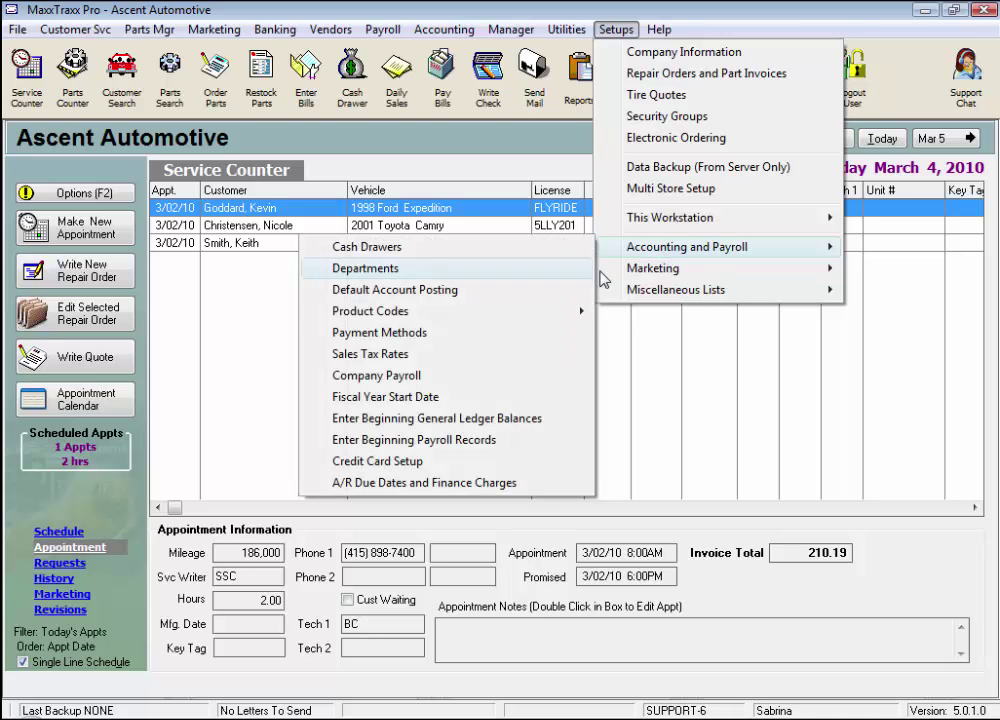
click(468, 356)
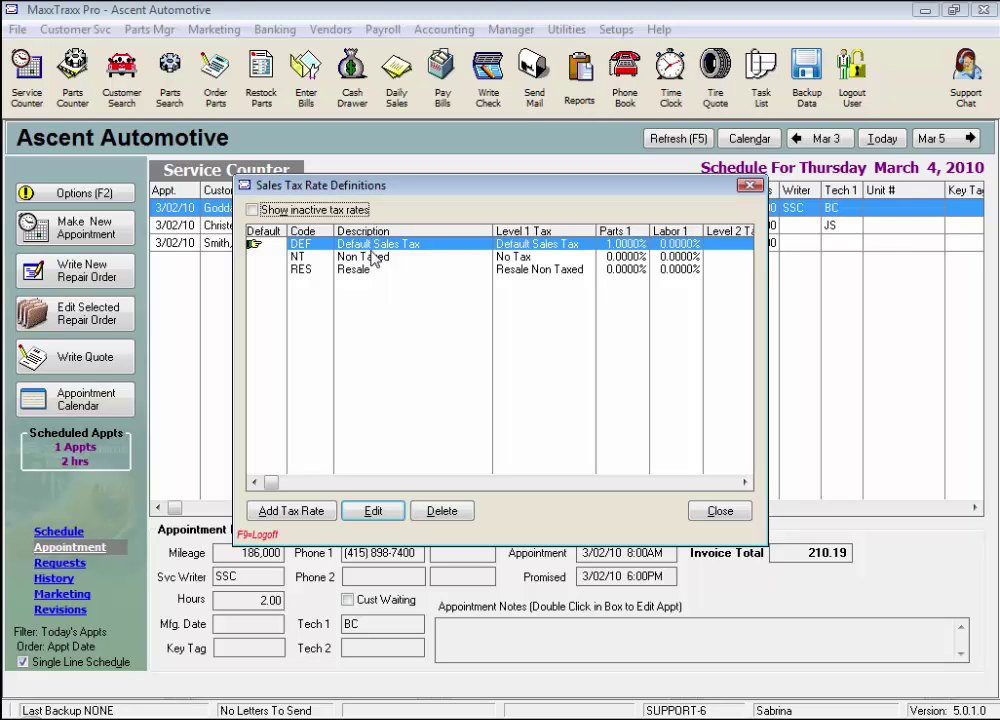
Change the DEF rate's parts rate from 1% to 8.75%, save it and acknowledge the notice
click(373, 511)
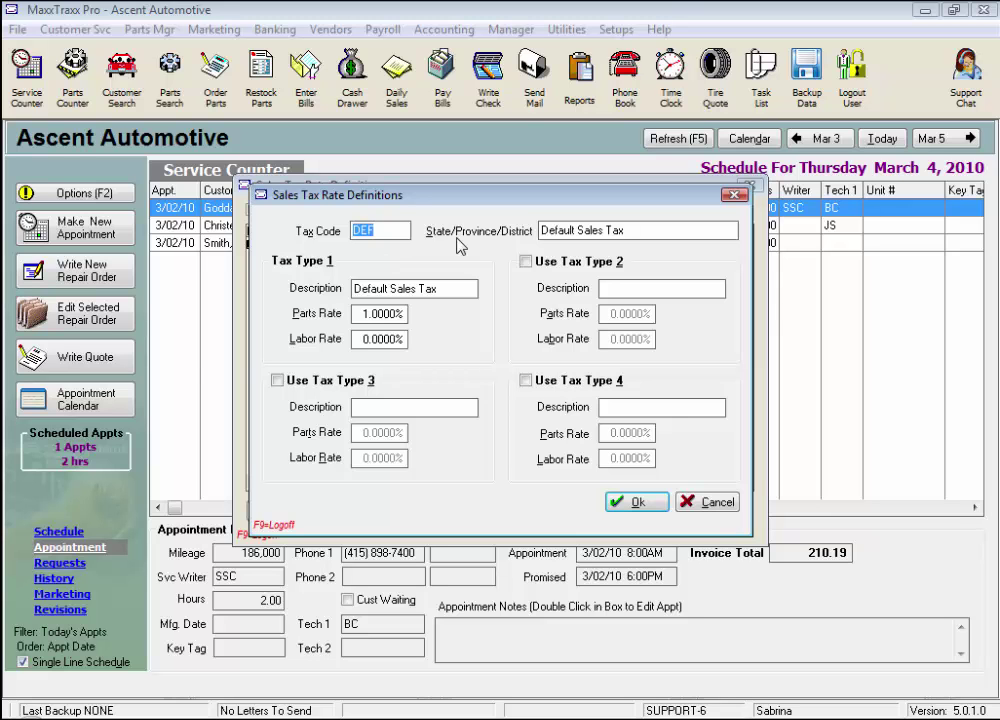
click(569, 230)
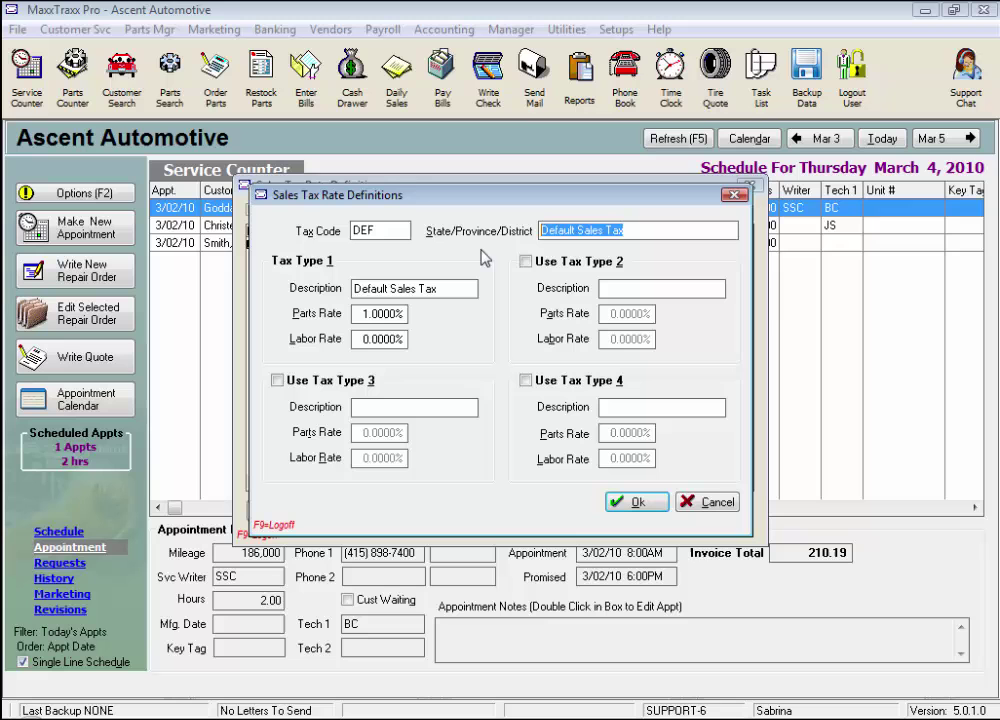
click(360, 313)
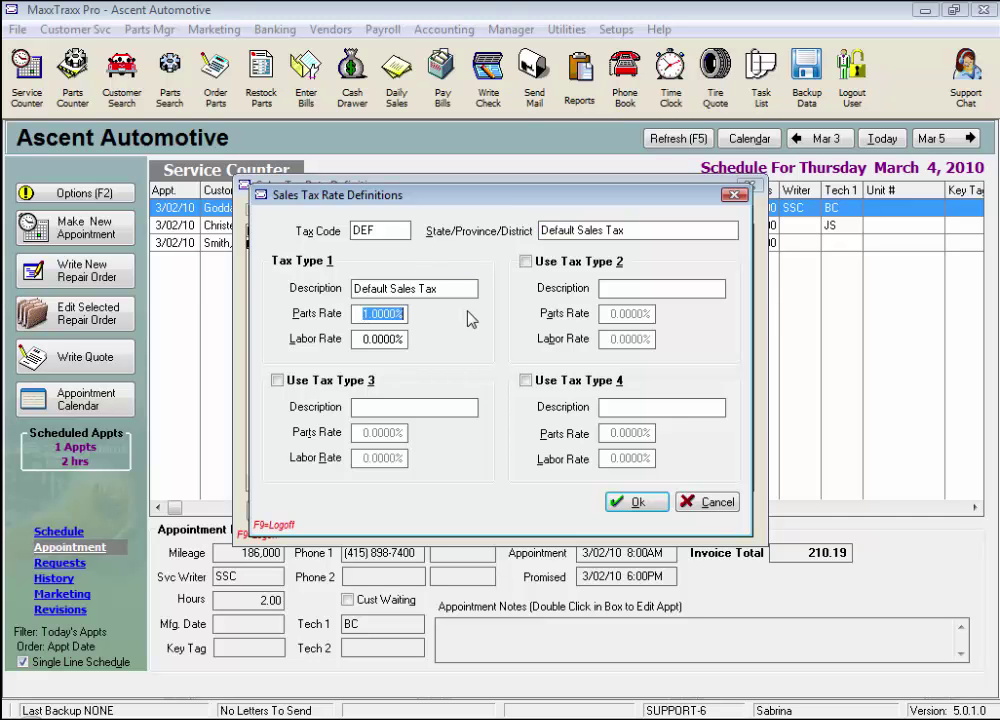
text(8.75)
key(Tab)
click(634, 503)
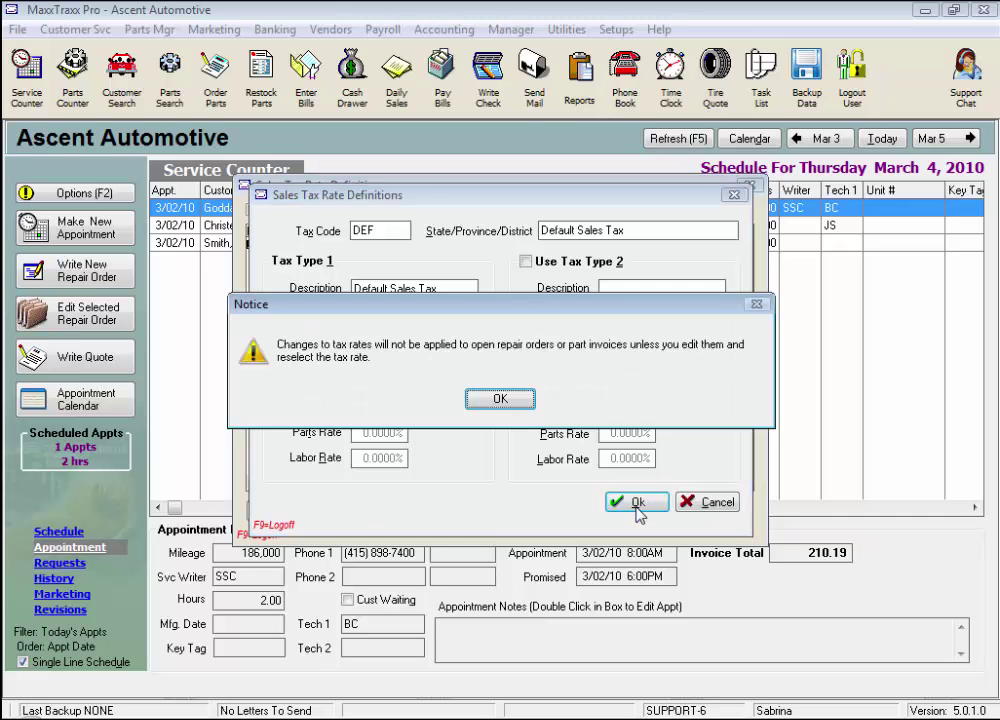
click(501, 400)
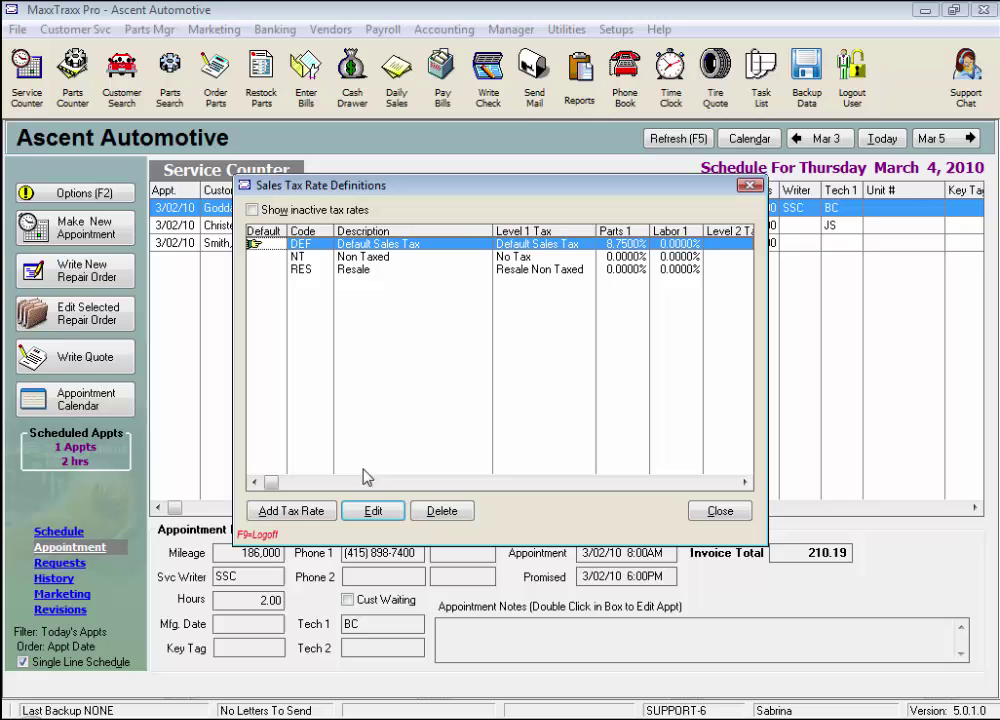
Add a new sales tax rate with tax code CO for the state Colorado
click(292, 511)
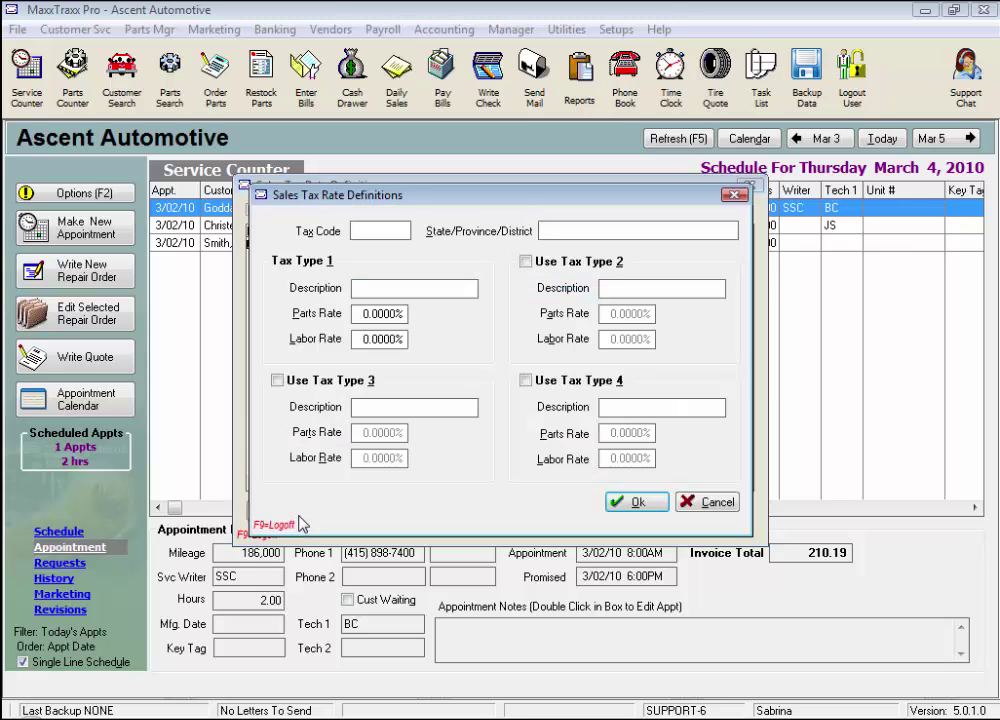
text(CO)
key(Tab)
text(Colorado)
click(381, 313)
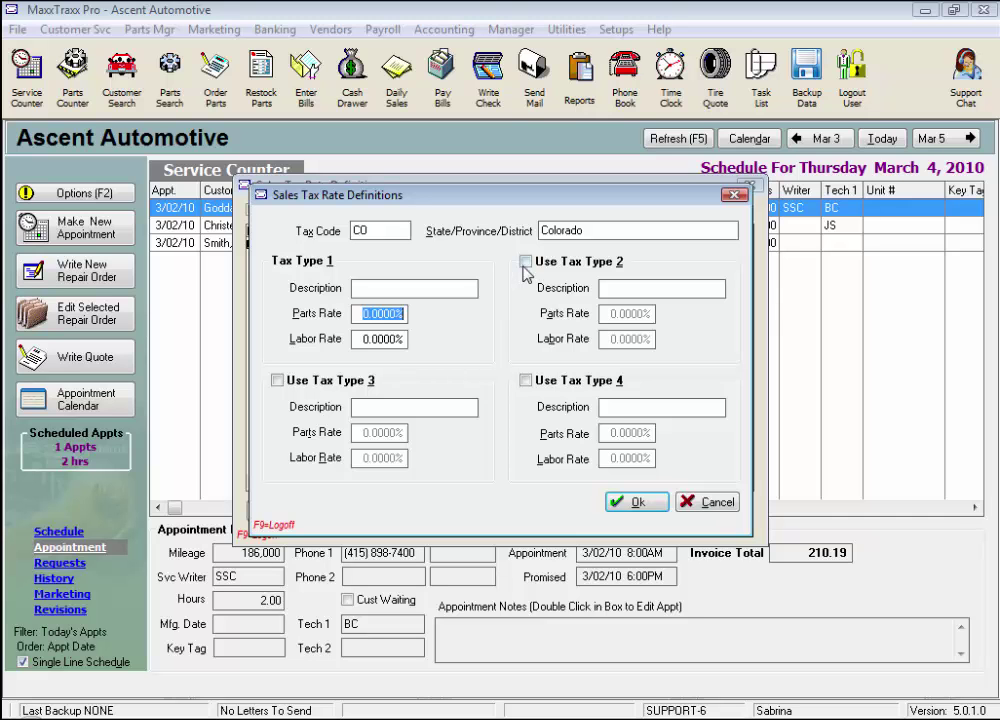
Enable tax types 2, 3 and 4 on the Colorado CO rate
click(525, 262)
click(526, 380)
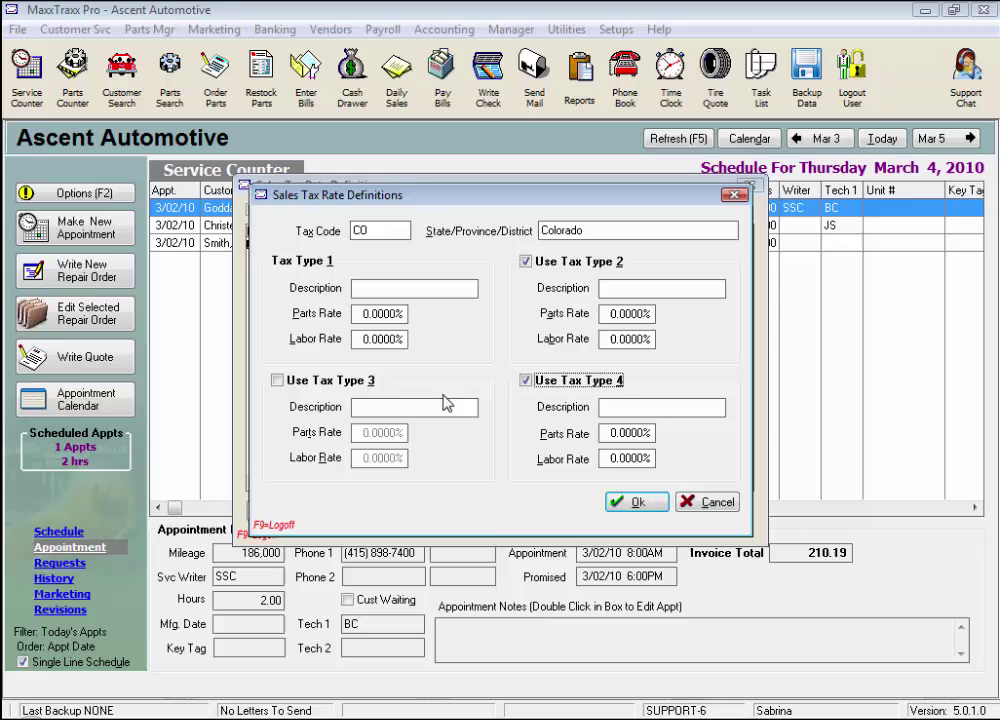
click(277, 381)
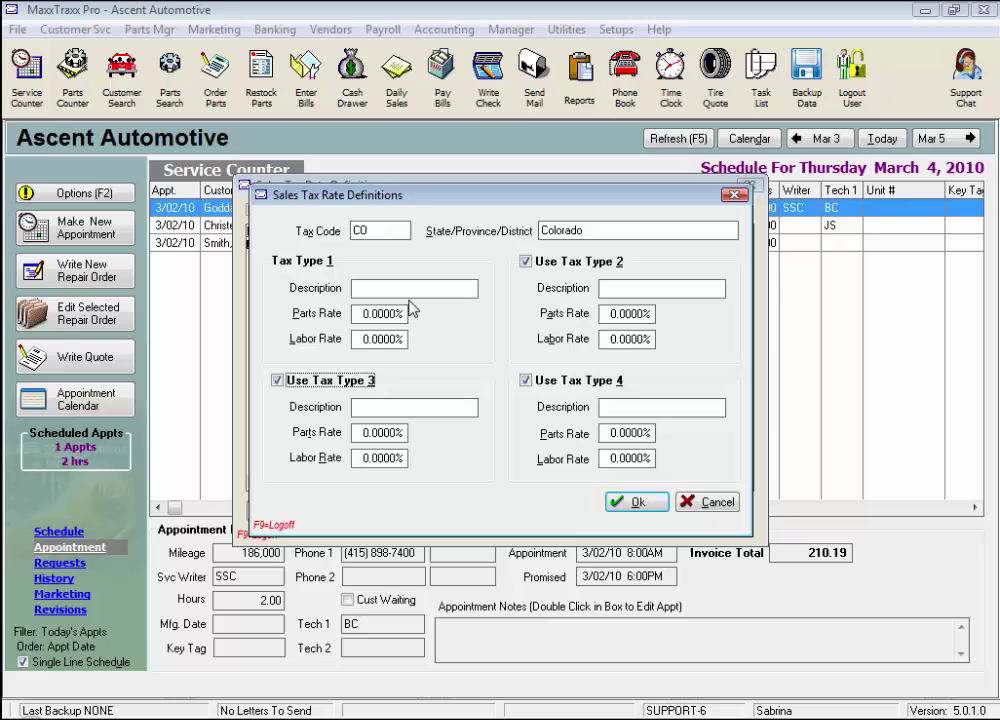
click(374, 289)
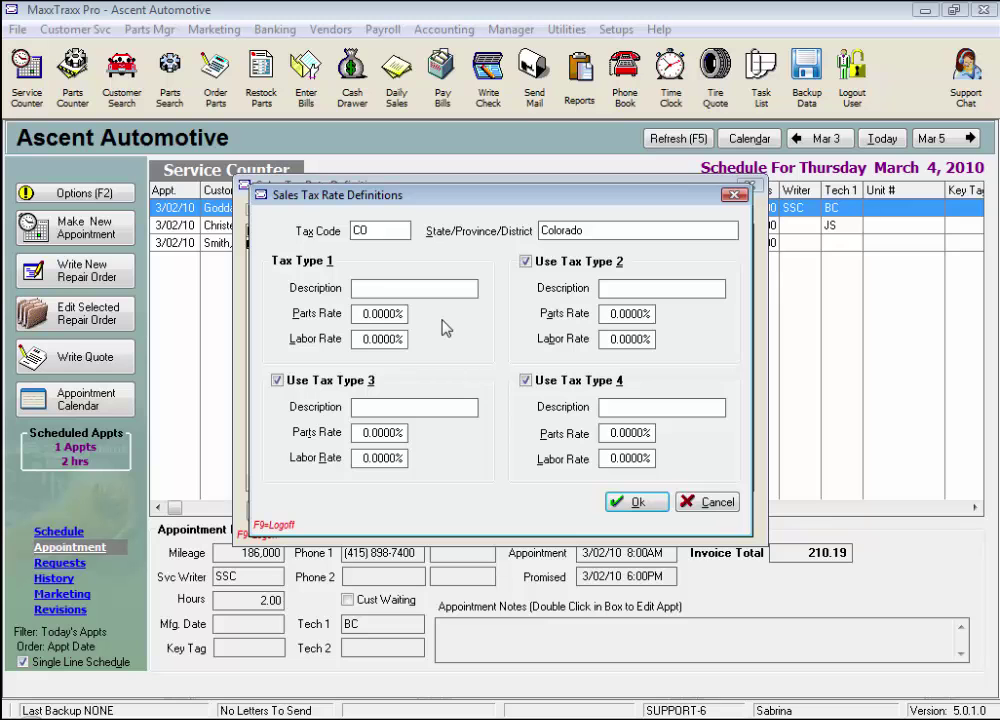
Set tax type 1 to 'Colorado Springs Cit' at 2.5% and tax type 2 to 'Colorado State' at 2.9% parts
text(Colorado Springs Cit)
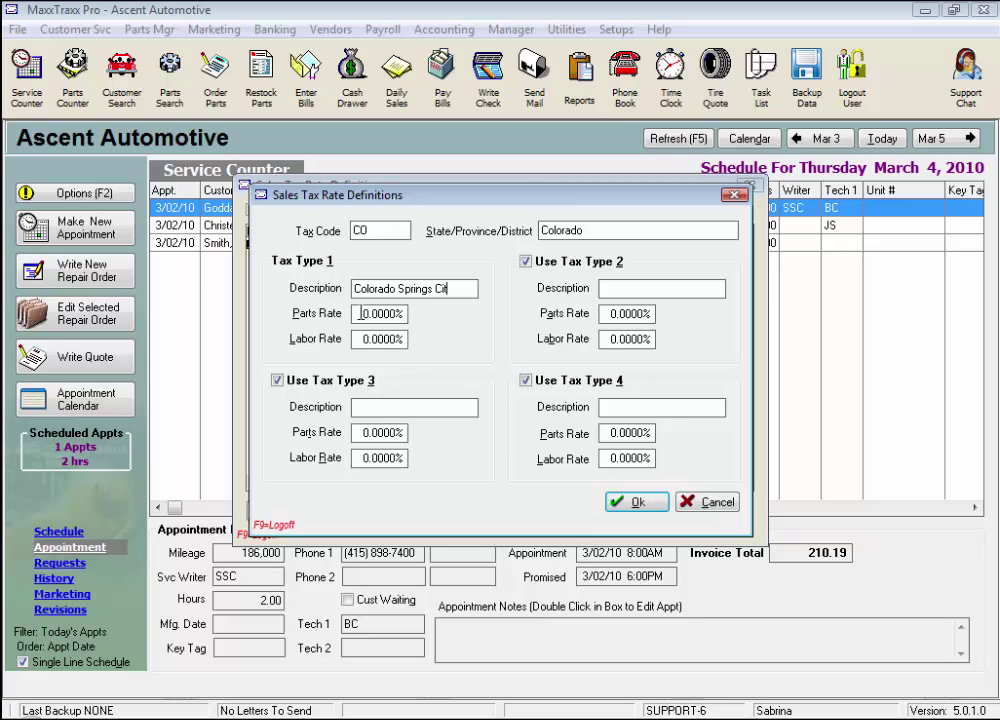
click(378, 313)
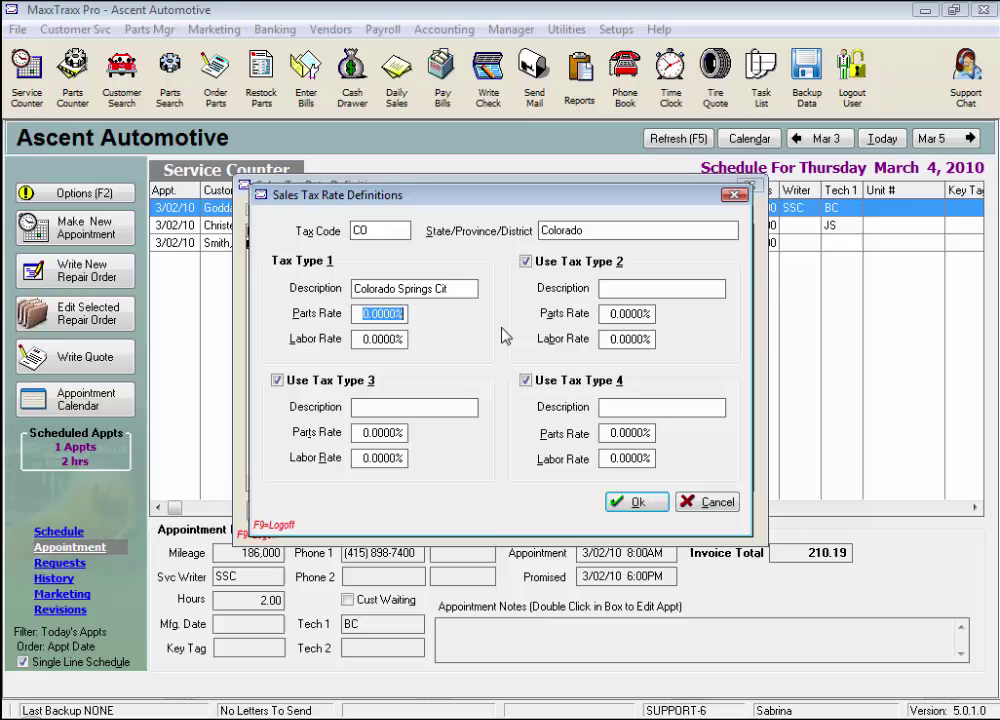
text(2.5)
key(Tab)
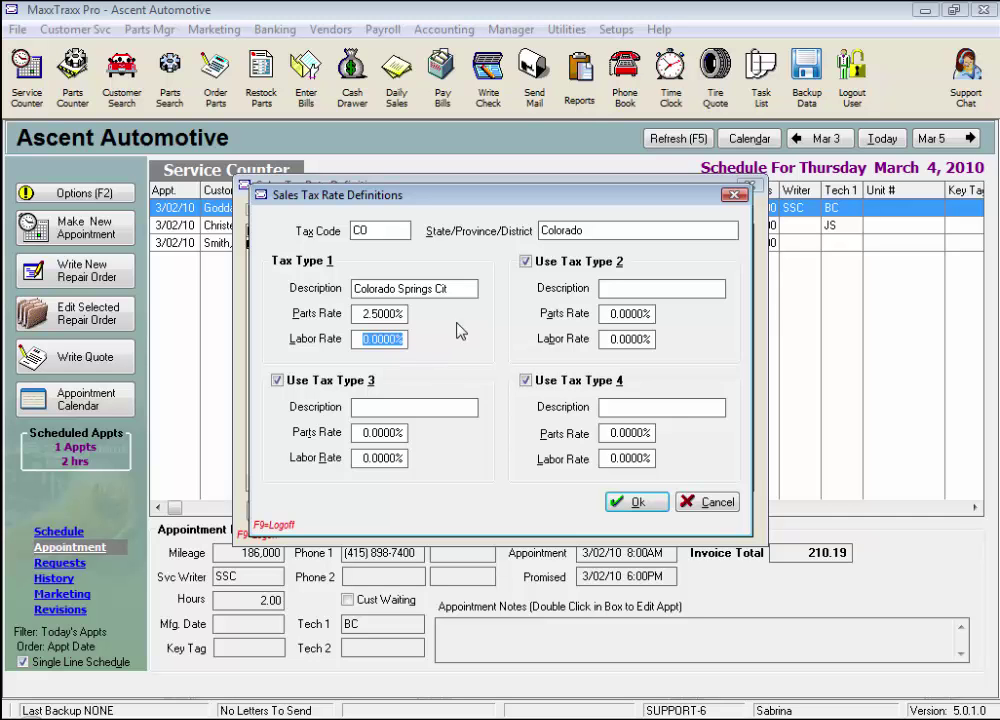
click(608, 288)
text(Colorado State)
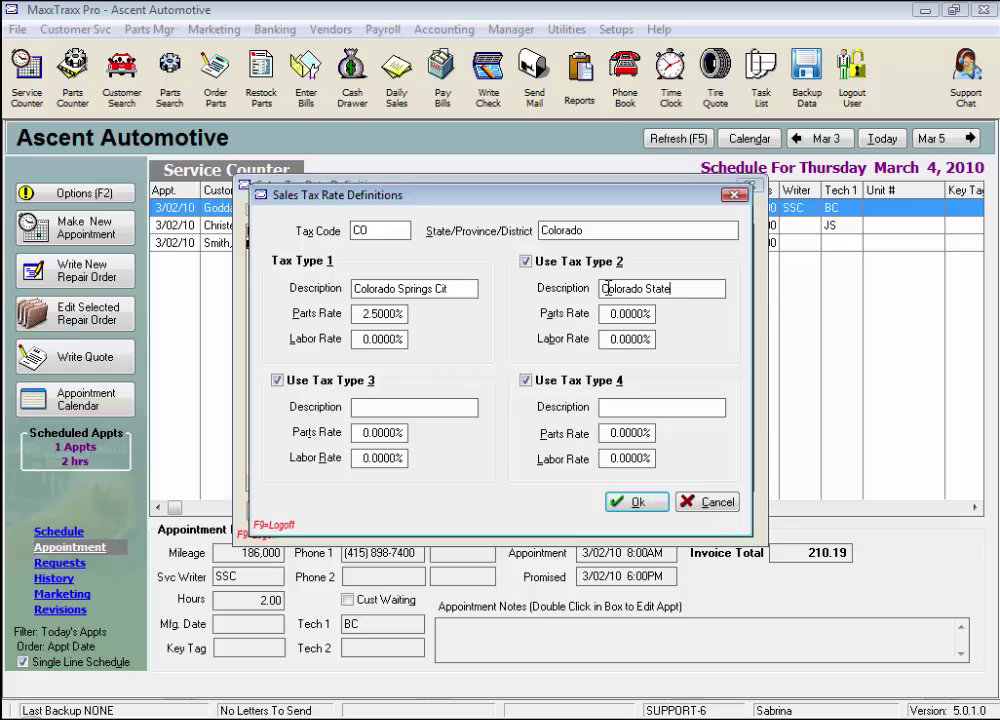
key(Tab)
text(2.9)
key(Tab)
Set tax type 3 to 'El Paso County' at 1% and tax type 4 to 'TT' at 1% parts
click(391, 408)
text(El Paso County)
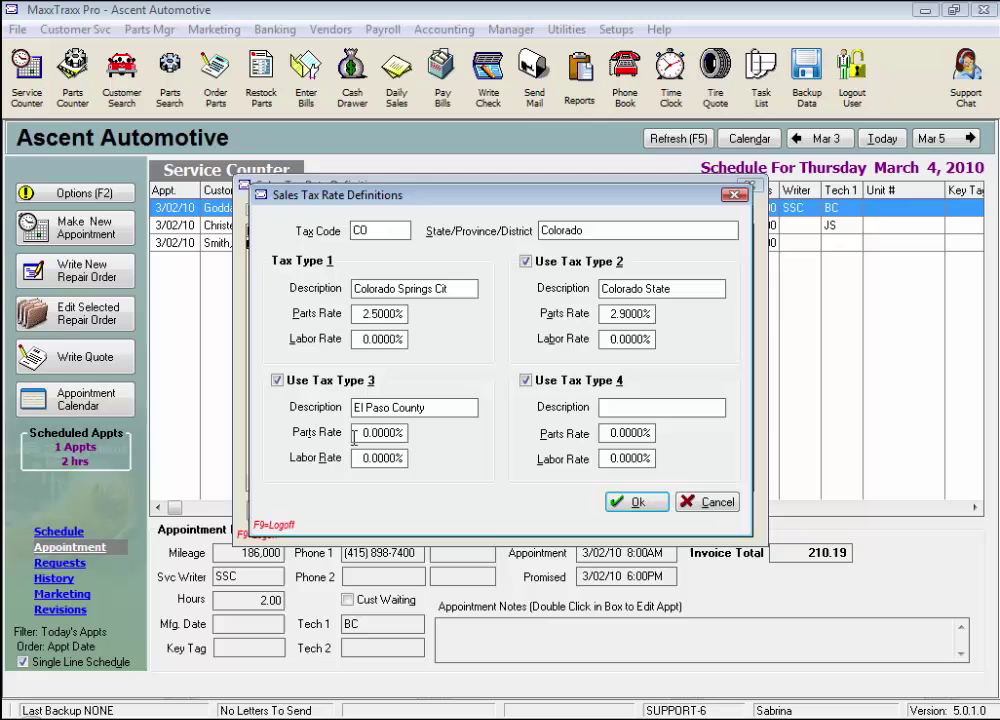
key(Tab)
text(1)
key(Tab)
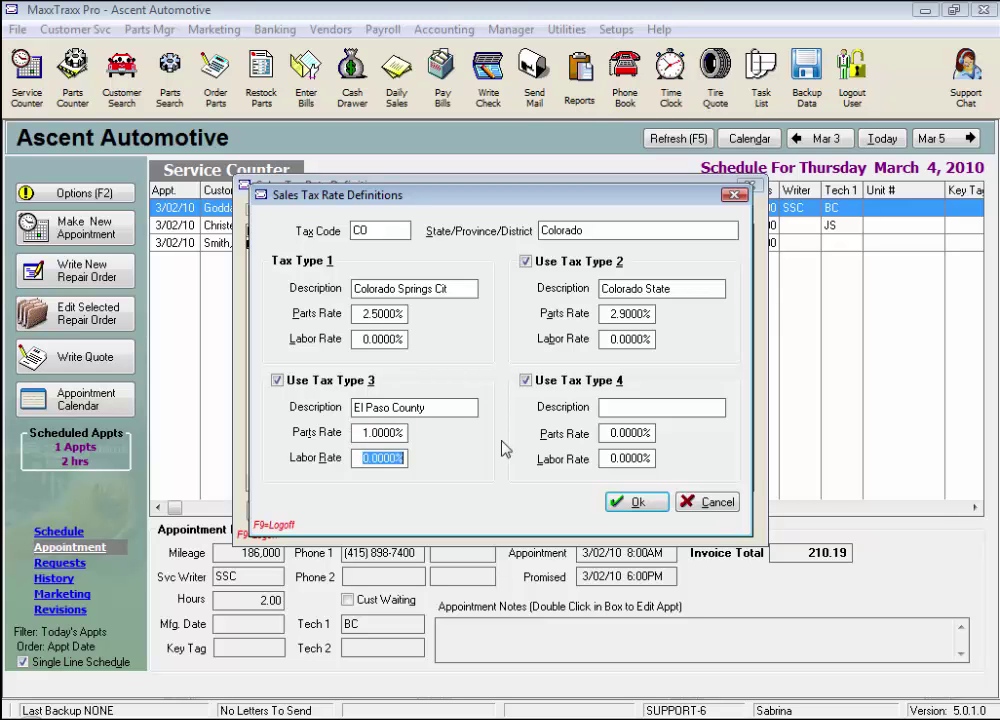
click(621, 407)
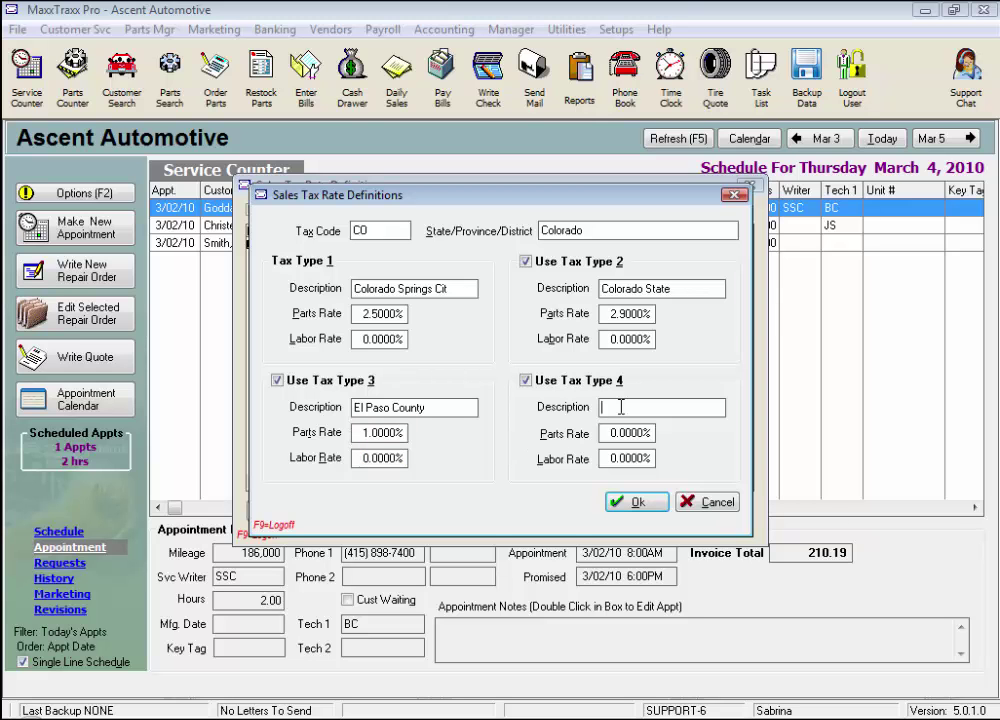
text(TT)
key(Tab)
text(1)
key(Tab)
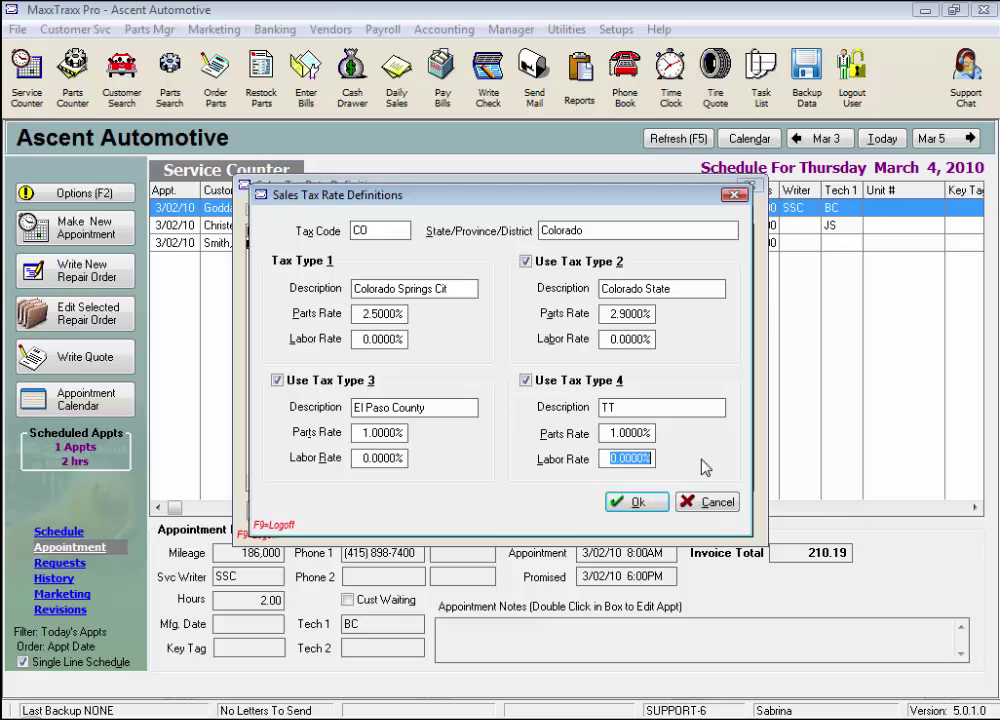
Save the new CO Colorado tax rate to the list
click(660, 508)
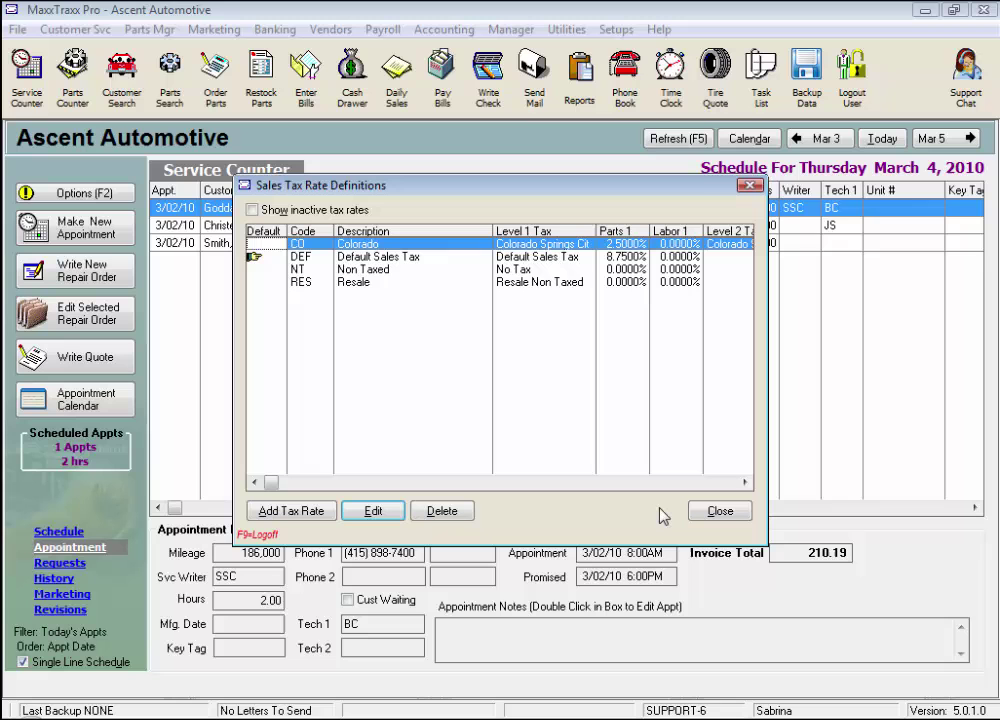
Show inactive tax rates and undelete the GOVT Government rate
click(252, 211)
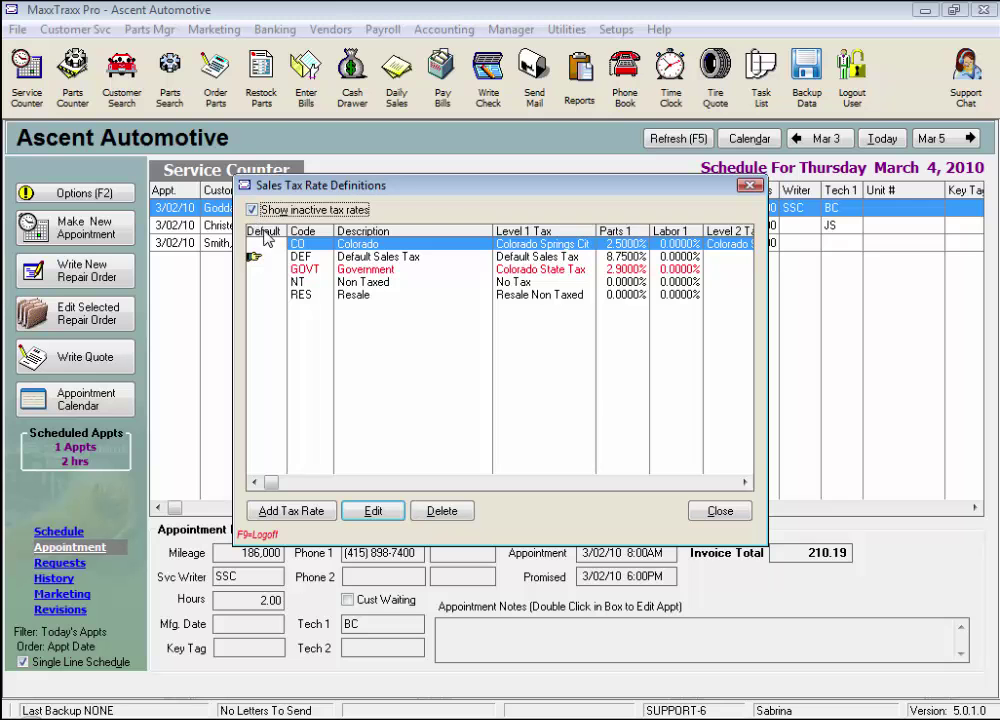
click(371, 270)
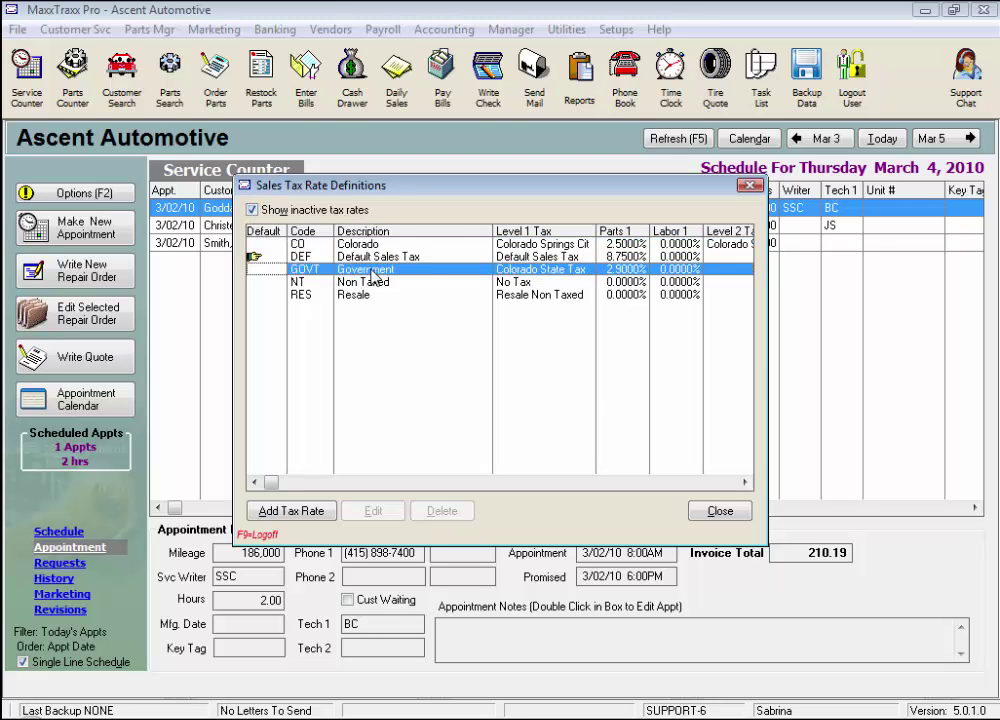
right_click(372, 276)
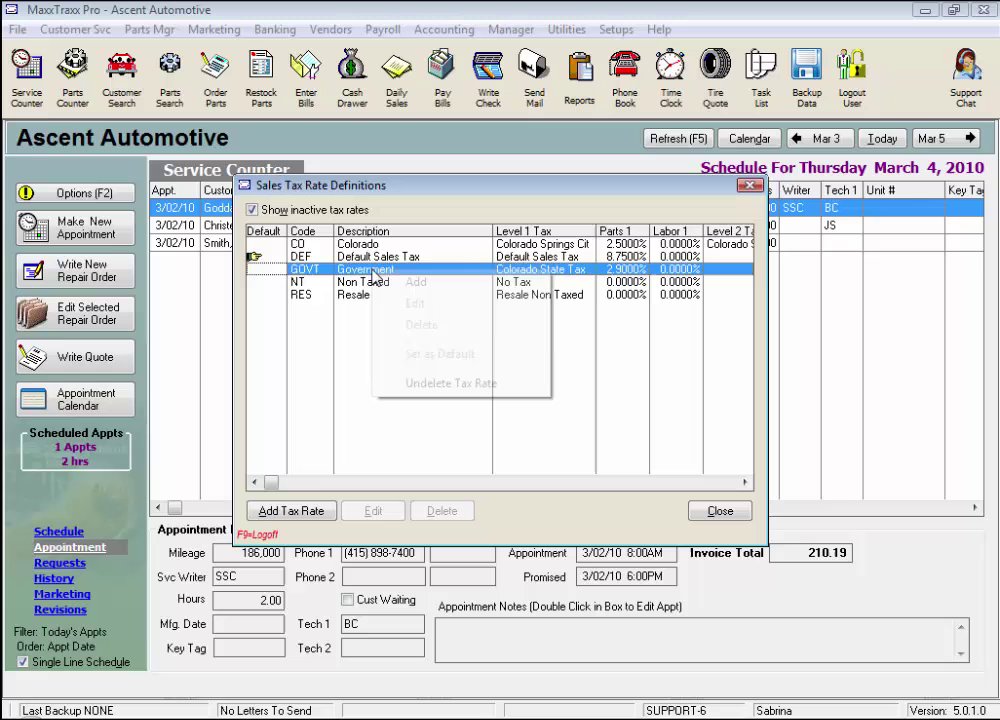
click(428, 384)
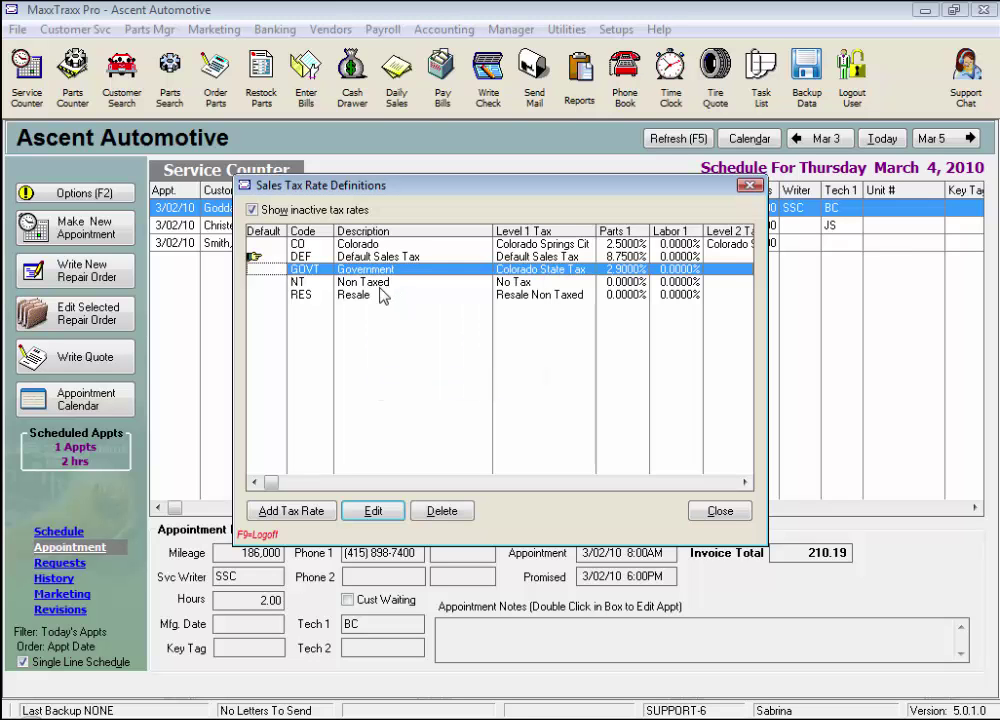
Delete the Government rate again, confirming, and hide inactive rates from the list
click(367, 295)
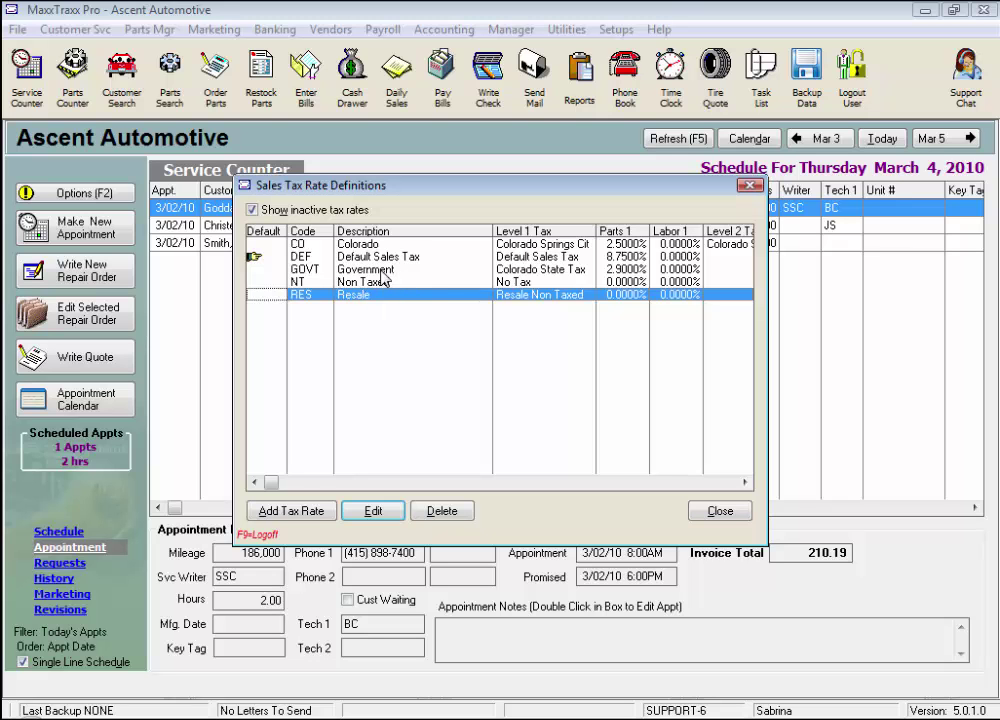
click(386, 272)
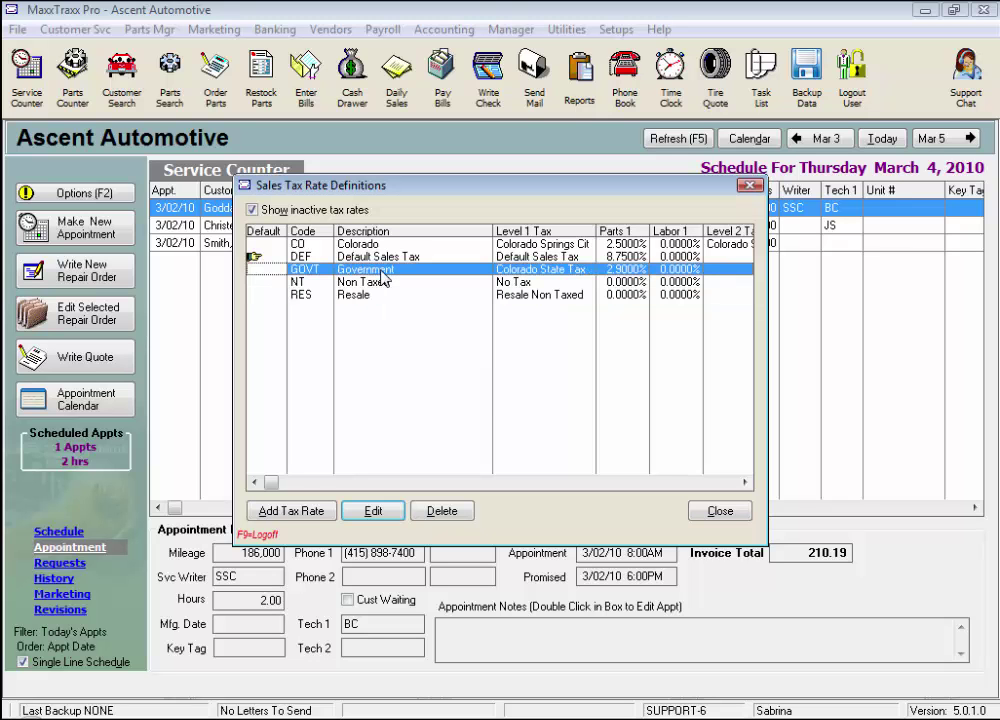
click(438, 512)
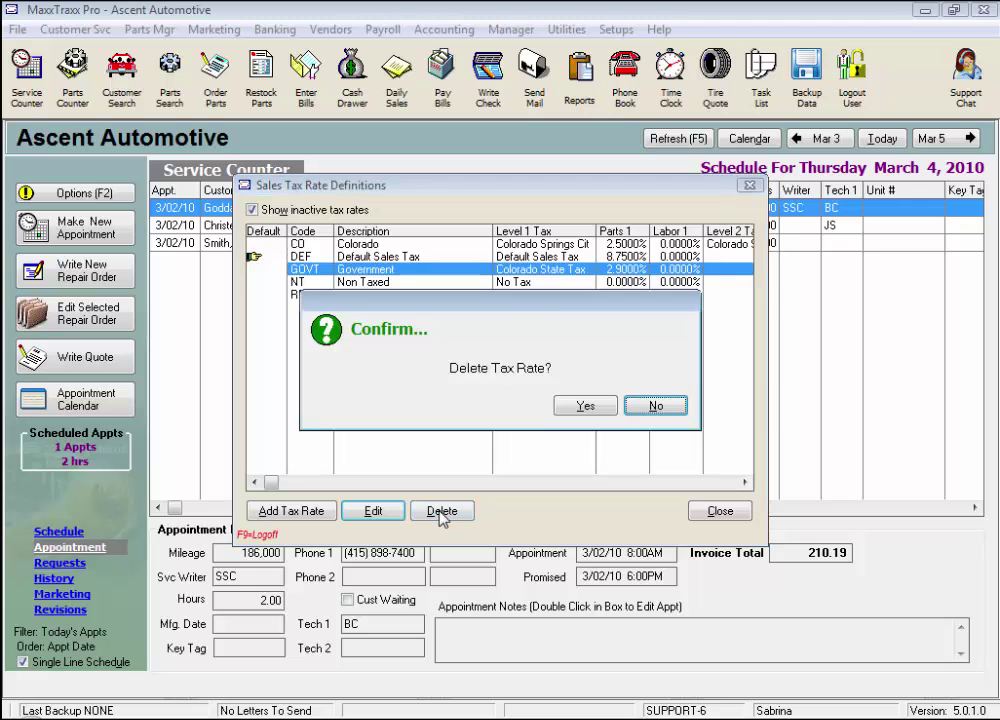
click(585, 405)
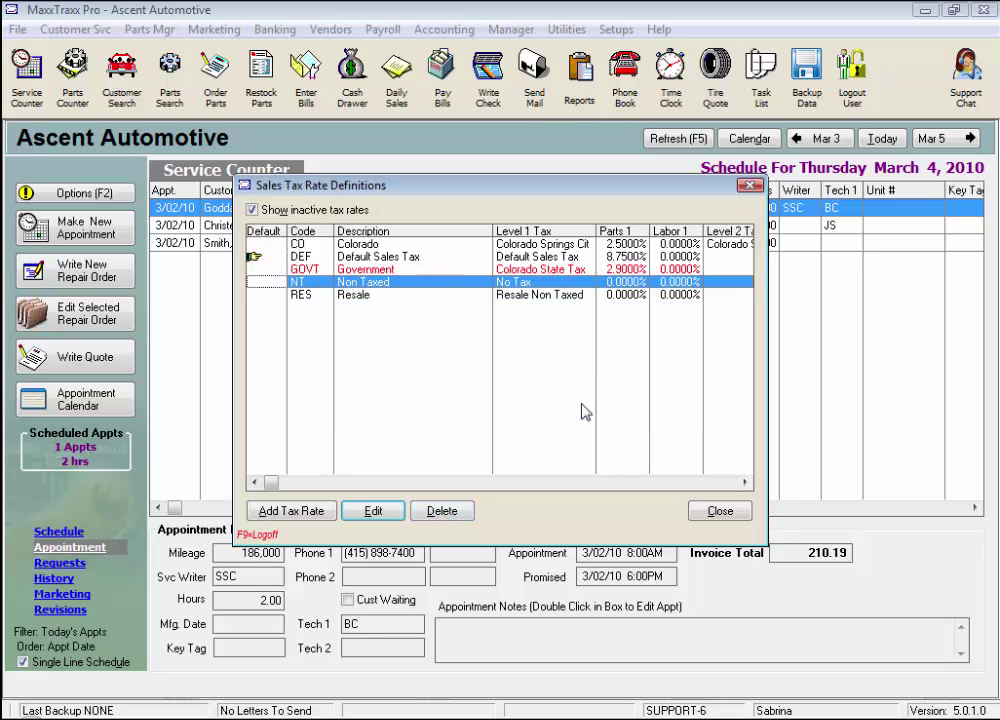
click(252, 210)
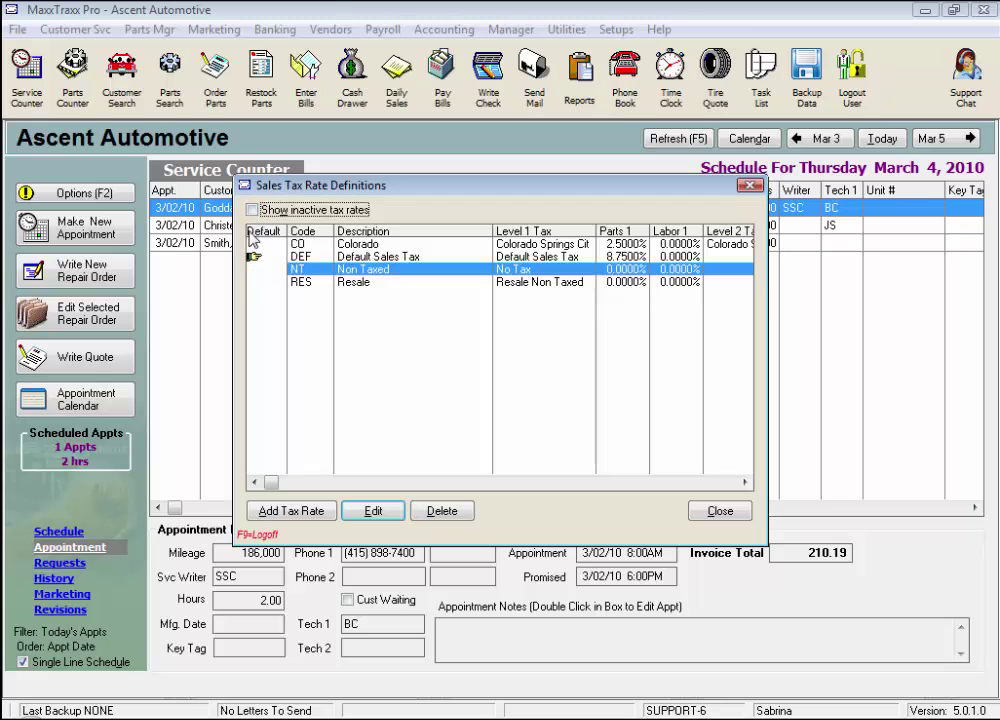
click(298, 256)
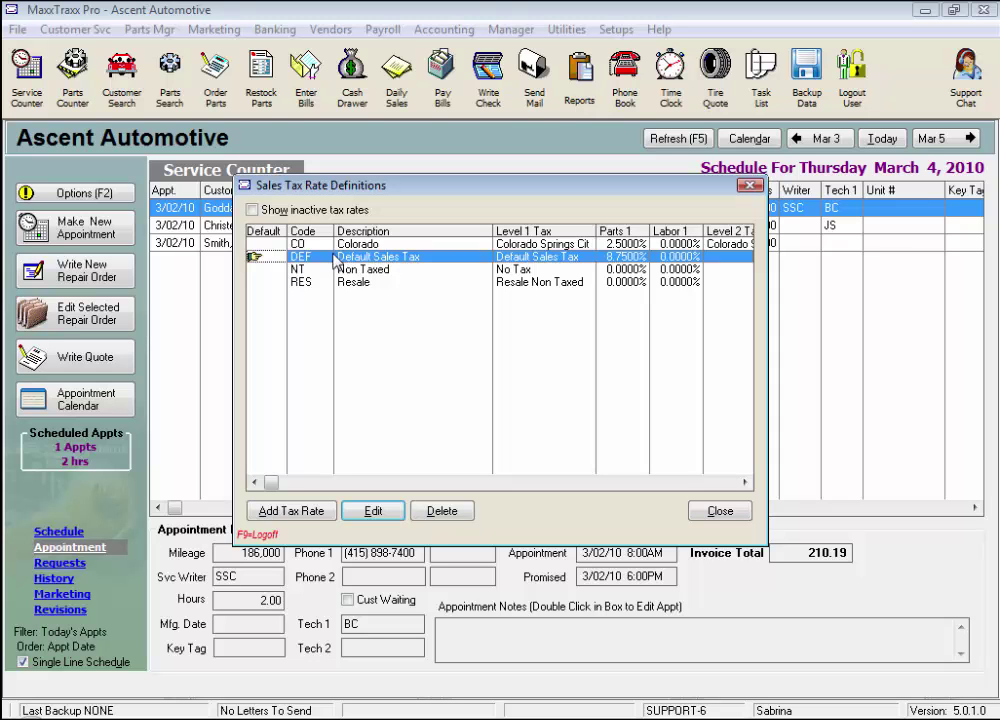
Set CO Colorado as the default tax rate and close the rate definitions
click(264, 243)
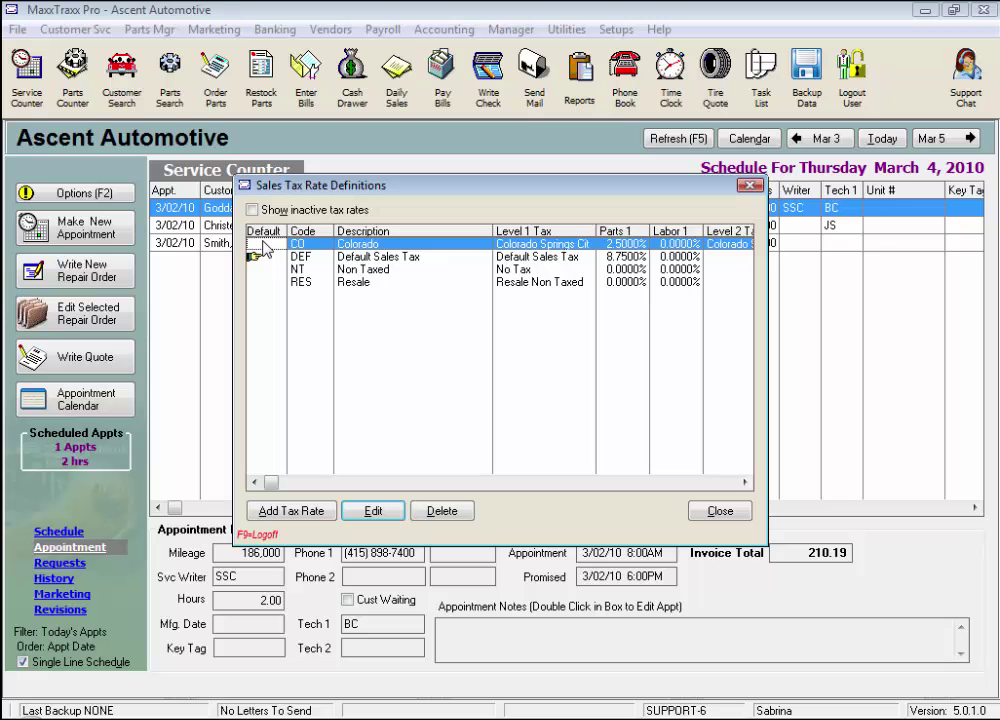
right_click(272, 251)
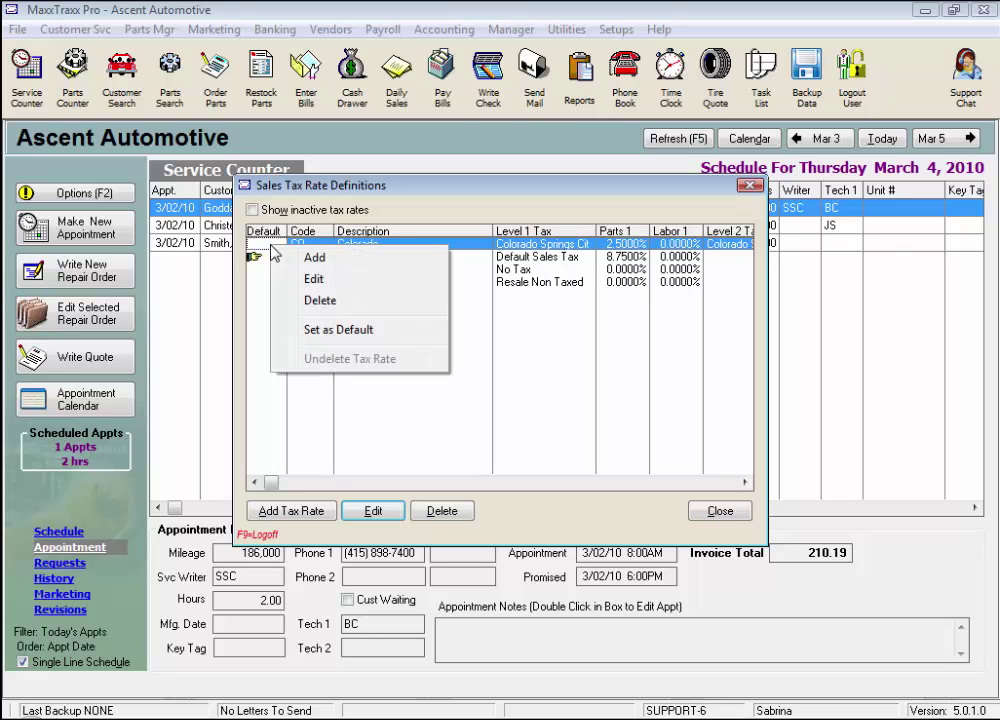
click(320, 340)
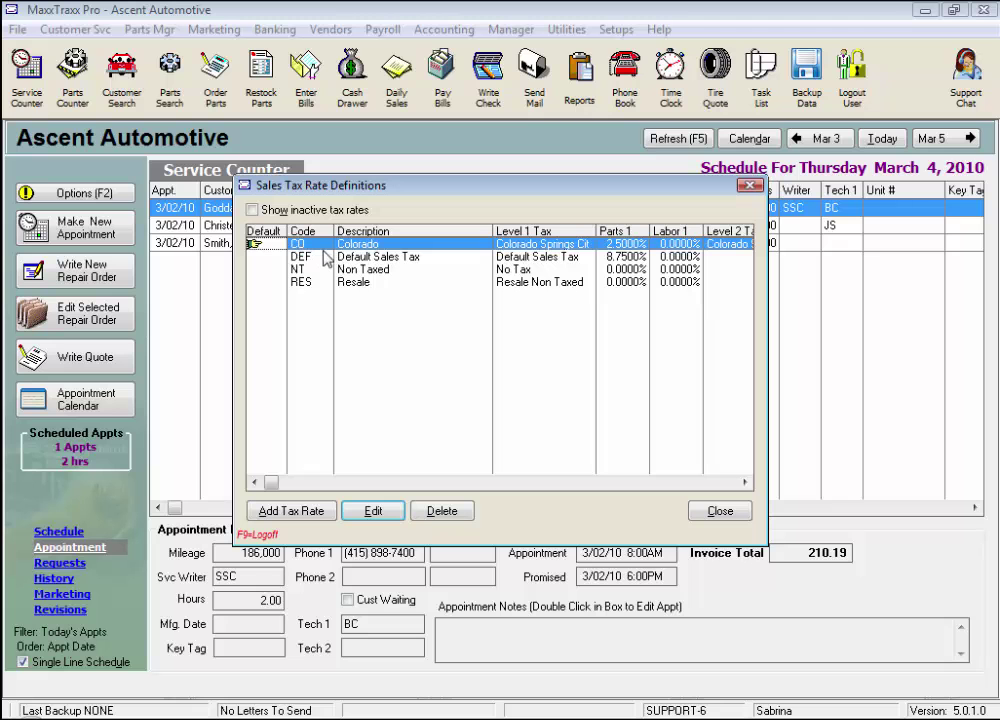
click(719, 511)
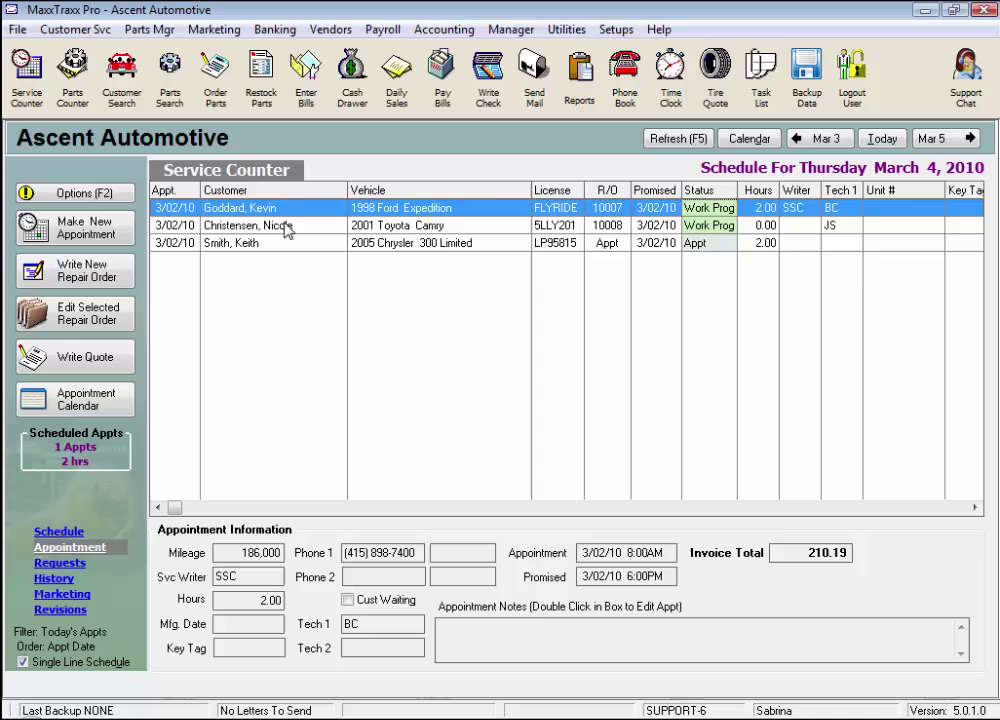
Change the Ford Expedition's repair order 10007 to tax code CO and save it without ordering parts
double_click(292, 208)
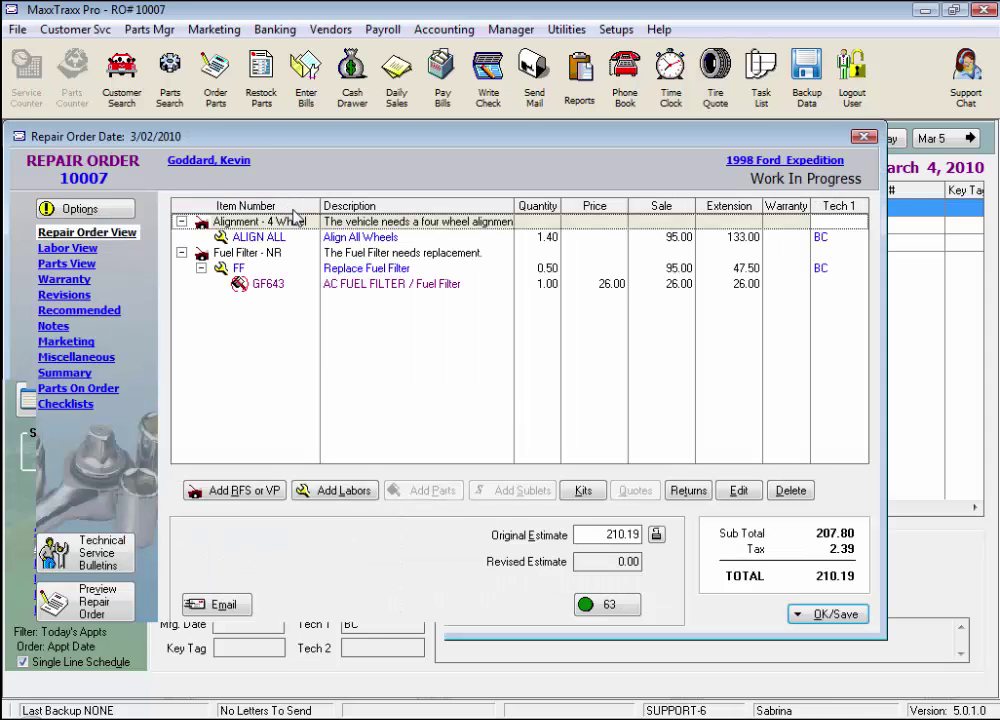
click(95, 358)
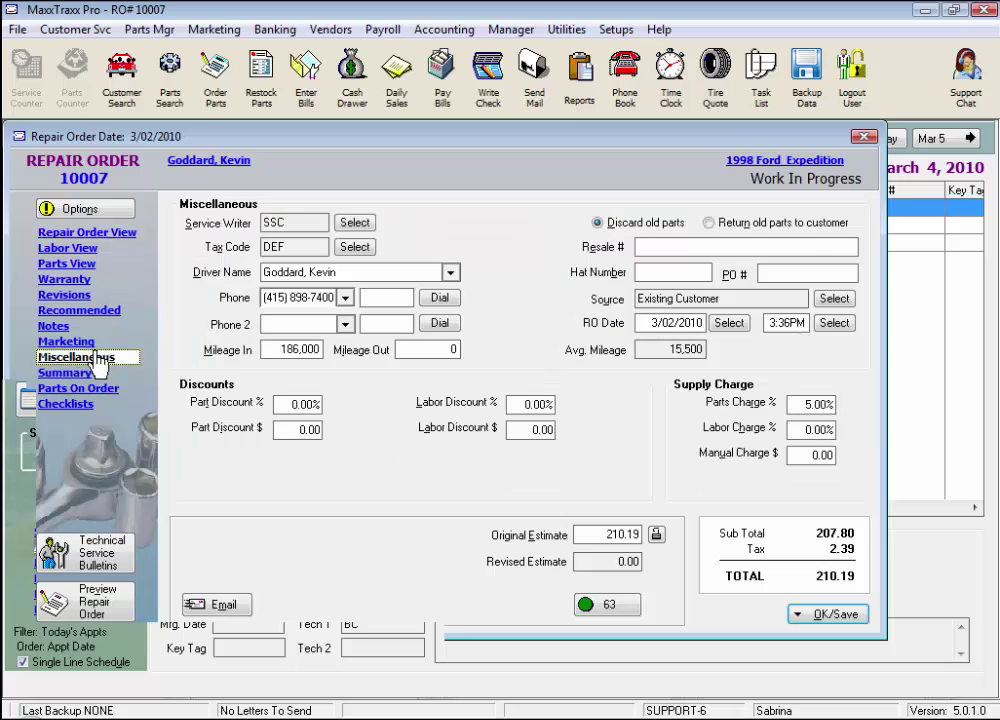
click(354, 246)
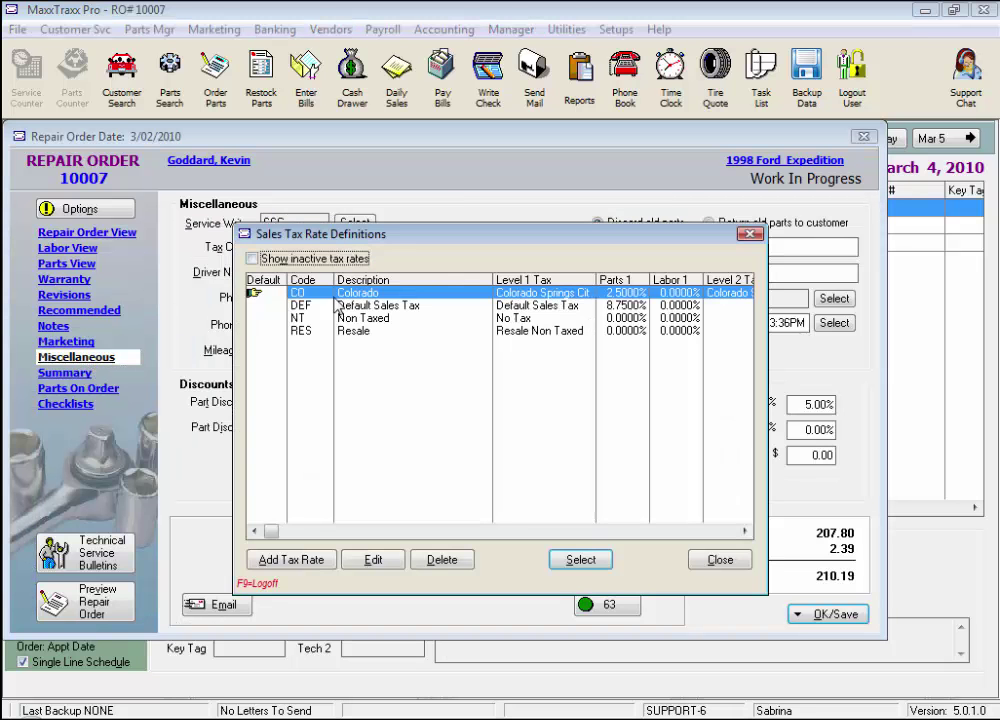
click(585, 560)
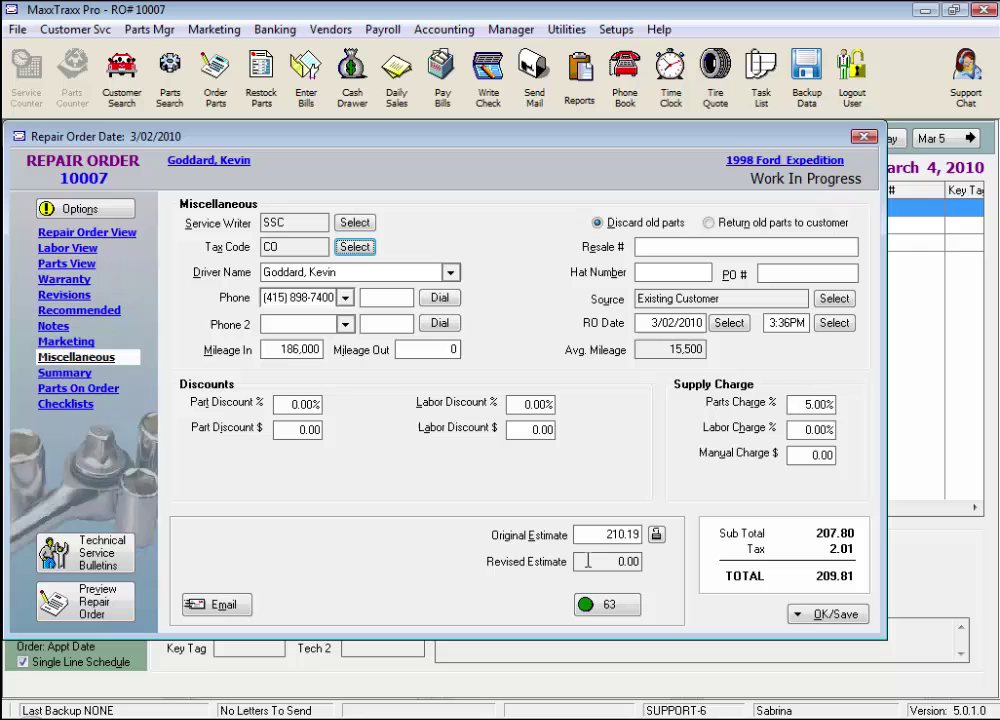
click(819, 614)
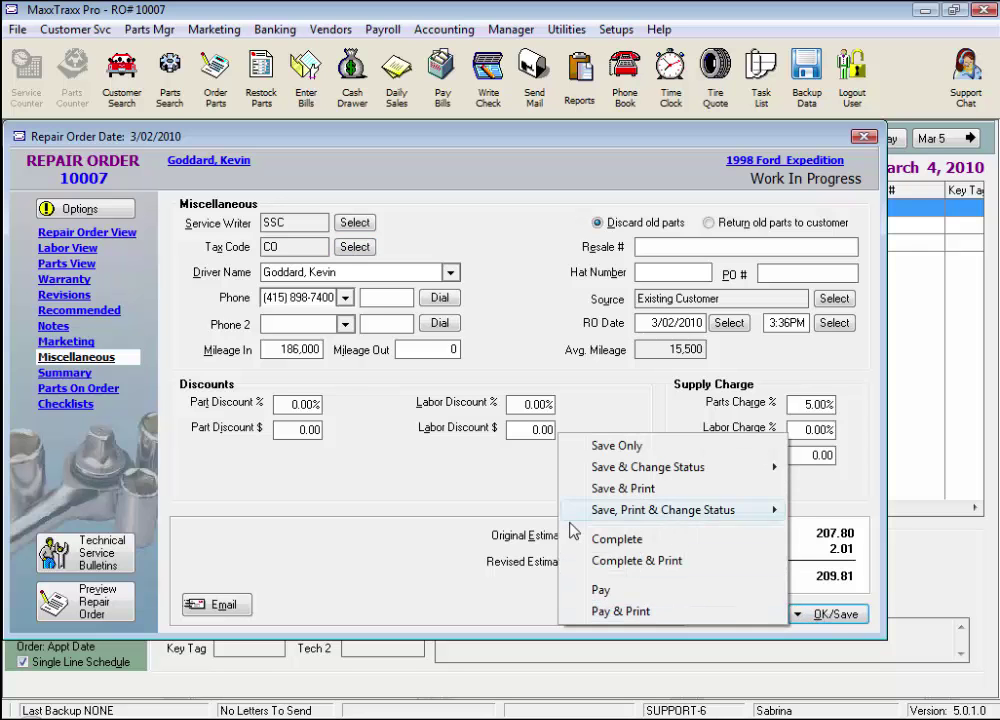
click(614, 446)
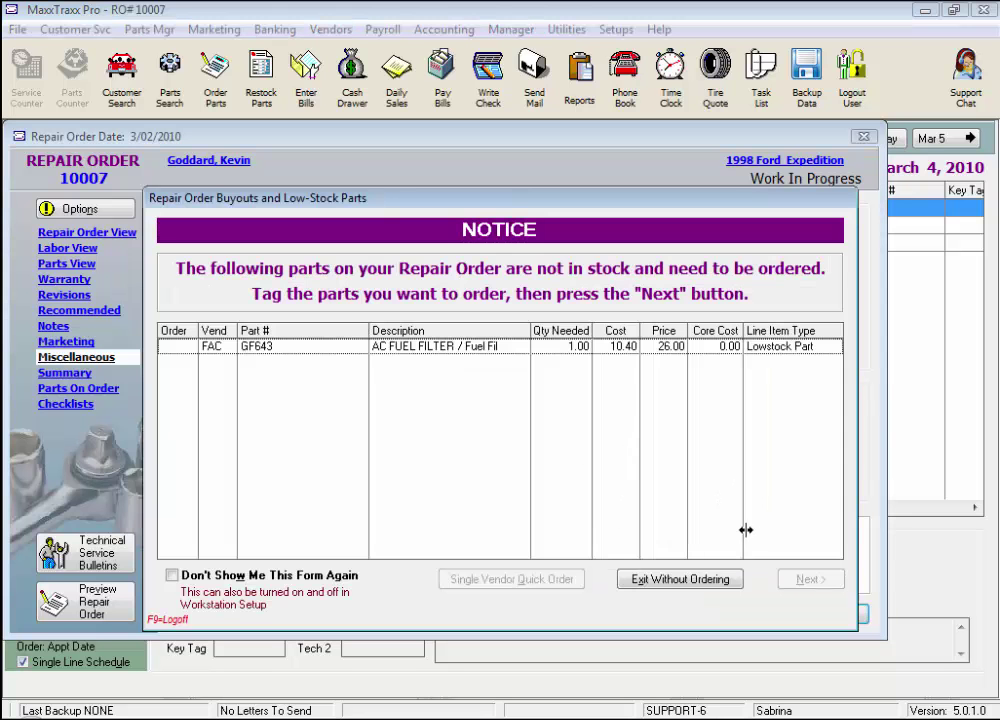
click(710, 580)
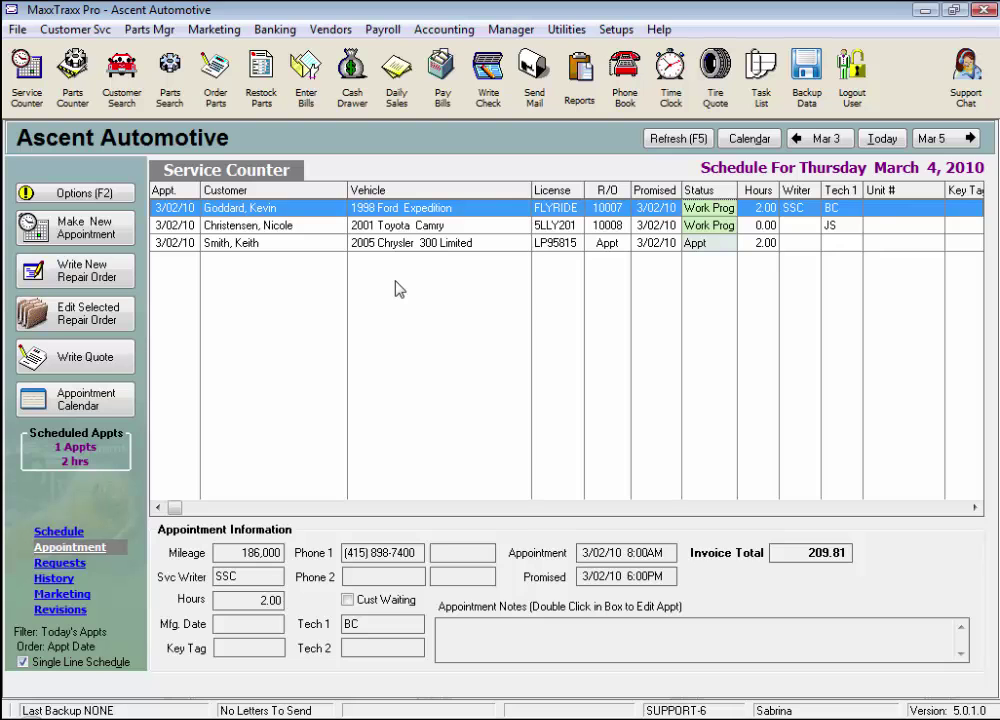